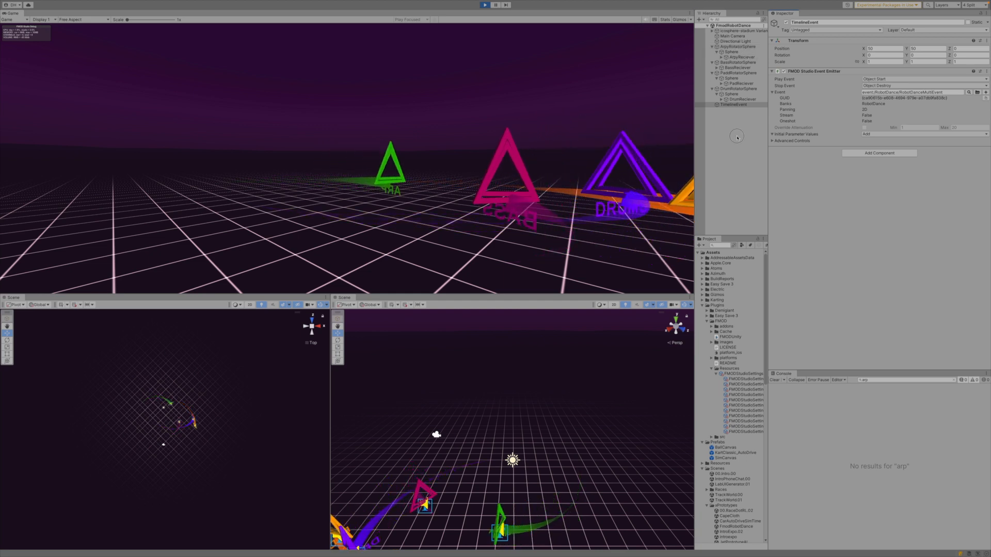
# - Inspect the FMOD Studio Event Emitter settings of TimelineEvent and the DrumReciever, PadReciever, BassReciever and ArpyReciever objects
pyautogui.click(733, 104)
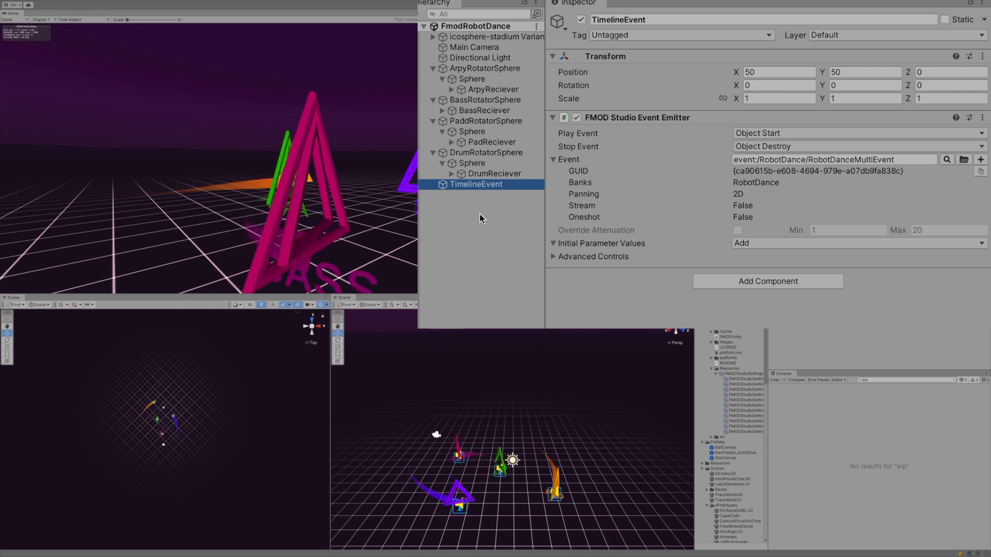
pyautogui.click(490, 177)
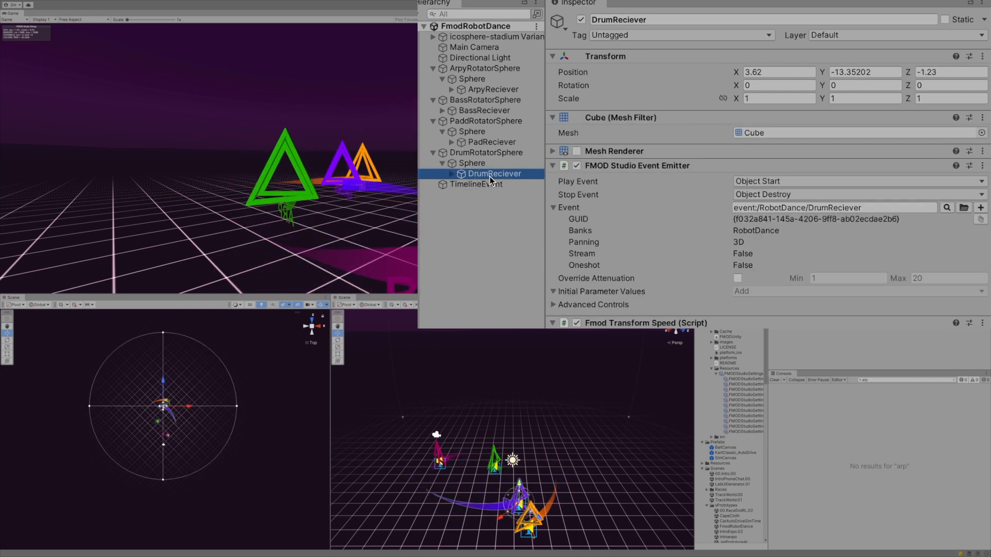
pyautogui.click(482, 143)
pyautogui.click(484, 112)
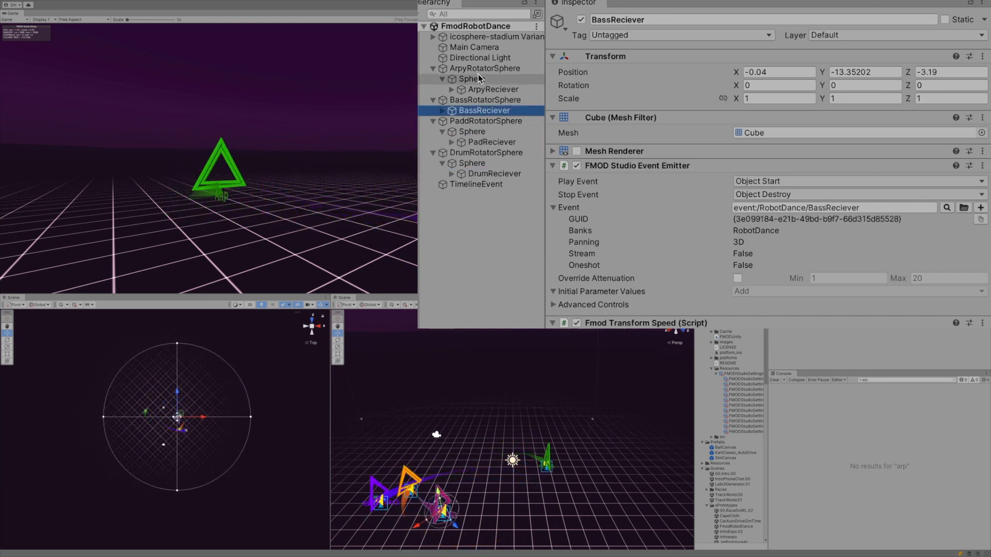
pyautogui.click(482, 90)
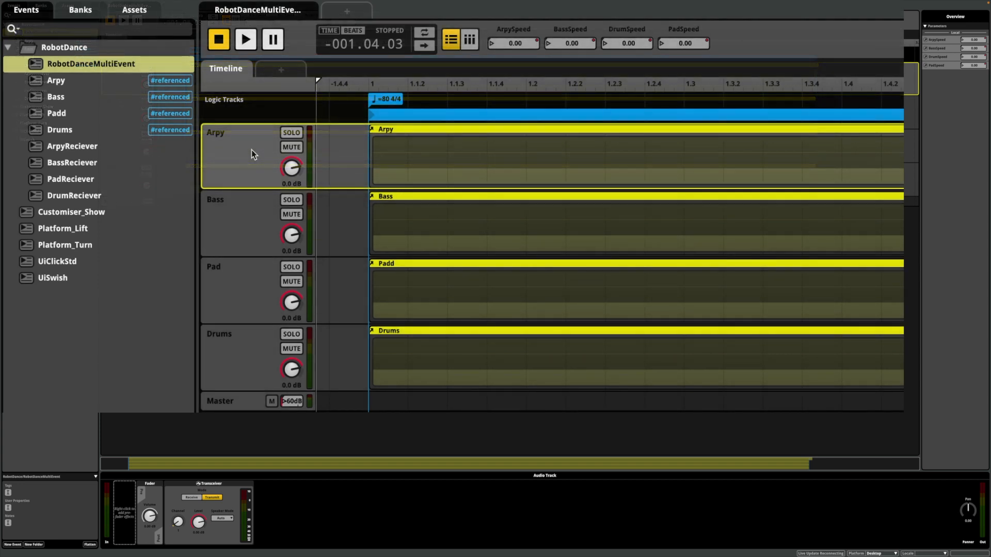
# - Examine the Bass, Pad and Drums audio tracks of RobotDanceMultiEvent
pyautogui.click(243, 224)
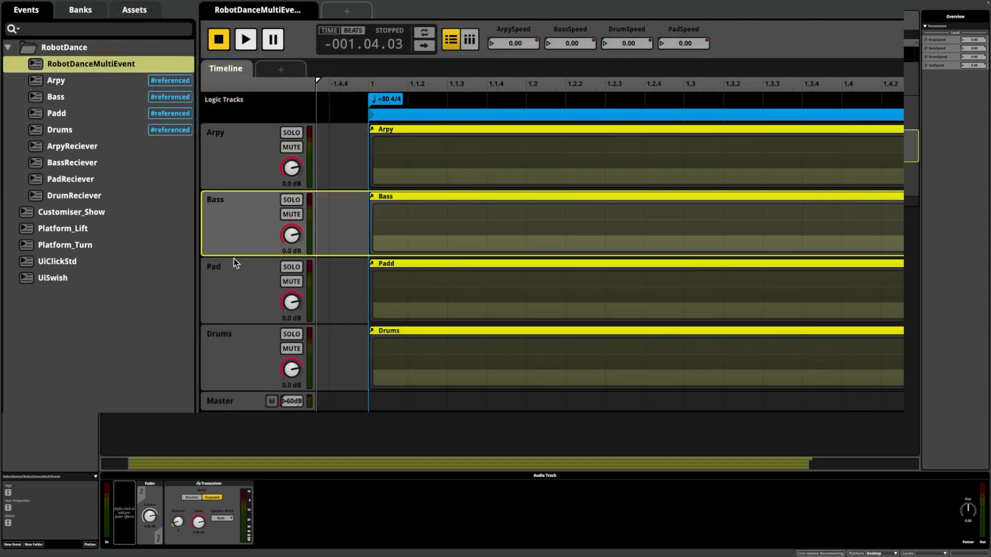
pyautogui.click(235, 289)
pyautogui.click(236, 364)
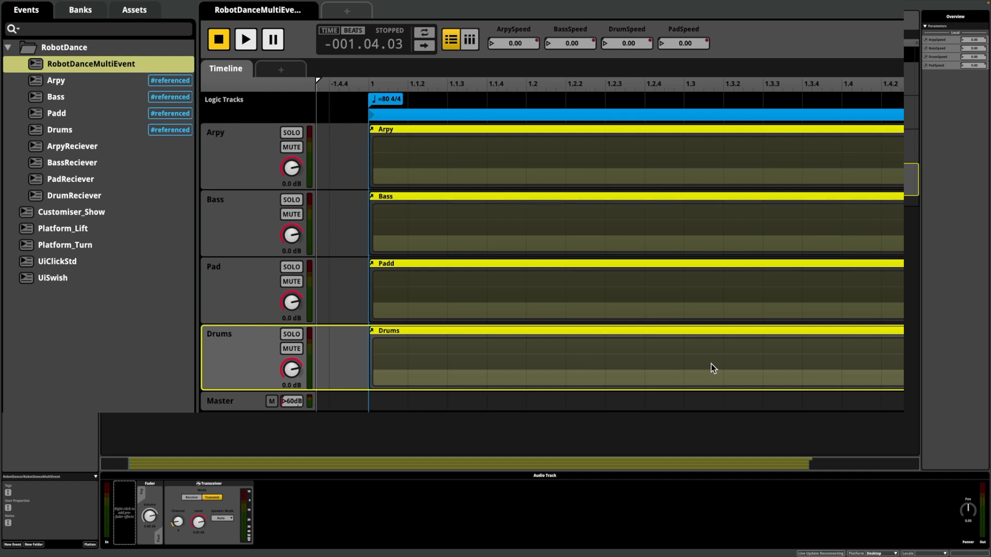
# - Inspect the loop region and the referenced event instruments on the RobotDanceMultiEvent timeline
pyautogui.click(758, 116)
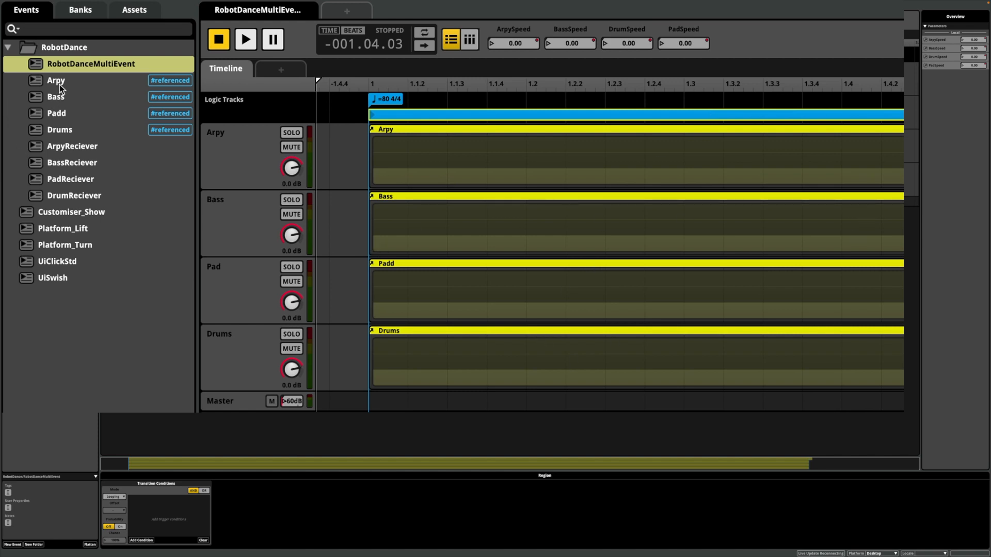
pyautogui.click(480, 161)
pyautogui.click(491, 232)
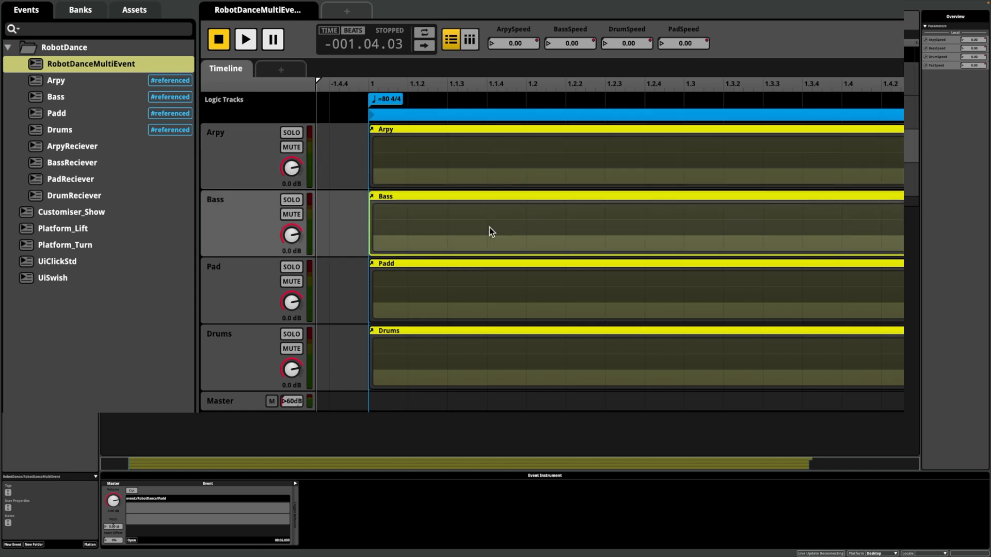
pyautogui.click(500, 312)
pyautogui.click(504, 359)
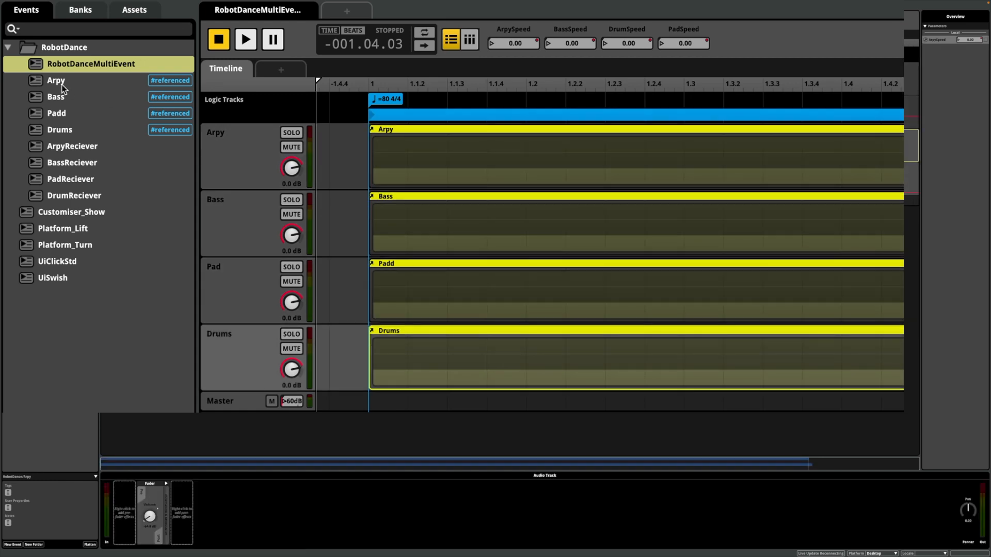
# - Open the Arpy event, set ArpySpeed to 0.11, and inspect its ArpyBeep_Min and ArpyBeep_Full instruments
pyautogui.click(62, 86)
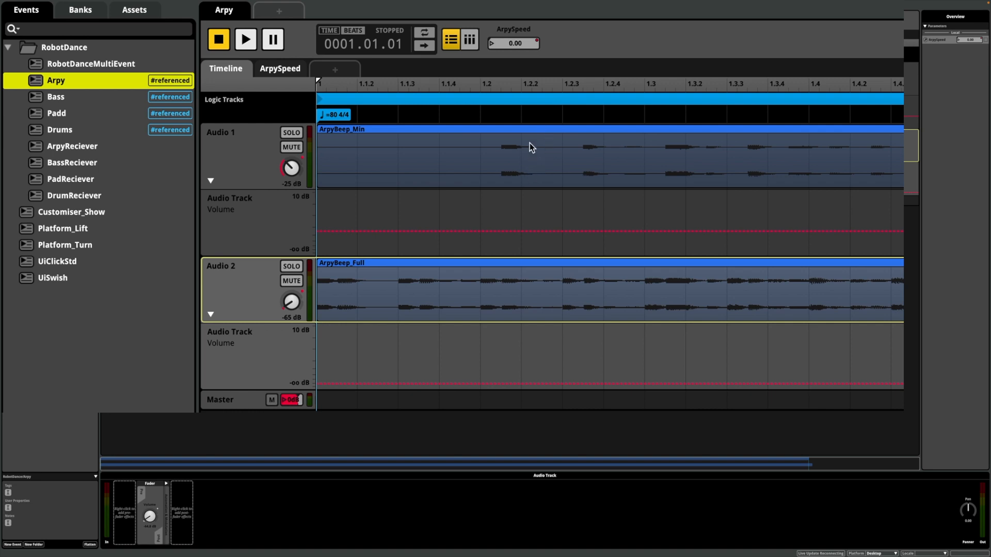
pyautogui.click(515, 43)
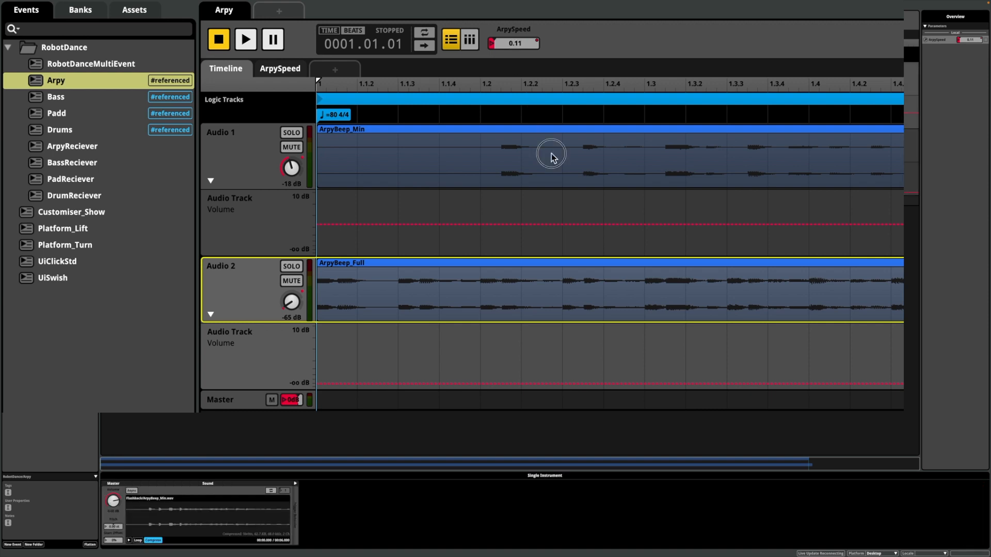
pyautogui.click(550, 155)
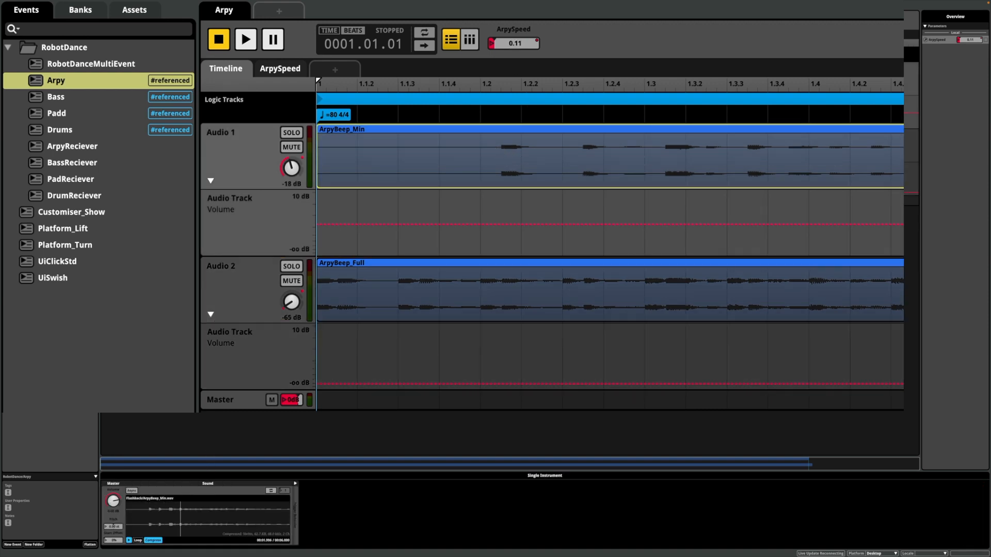
pyautogui.click(397, 294)
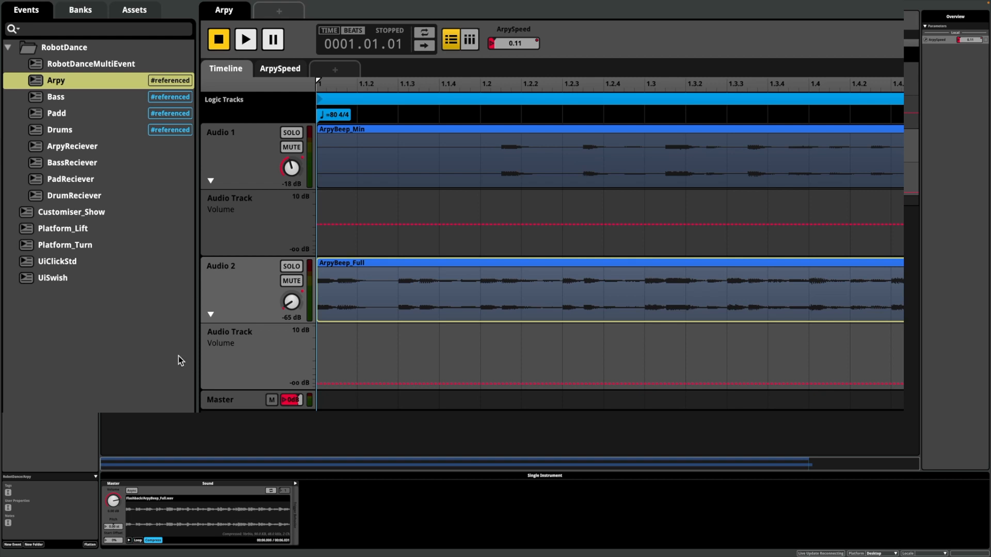
# - Review the Bass, Padd and Drums events, checking the minimal and full instruments on their timelines
pyautogui.click(66, 100)
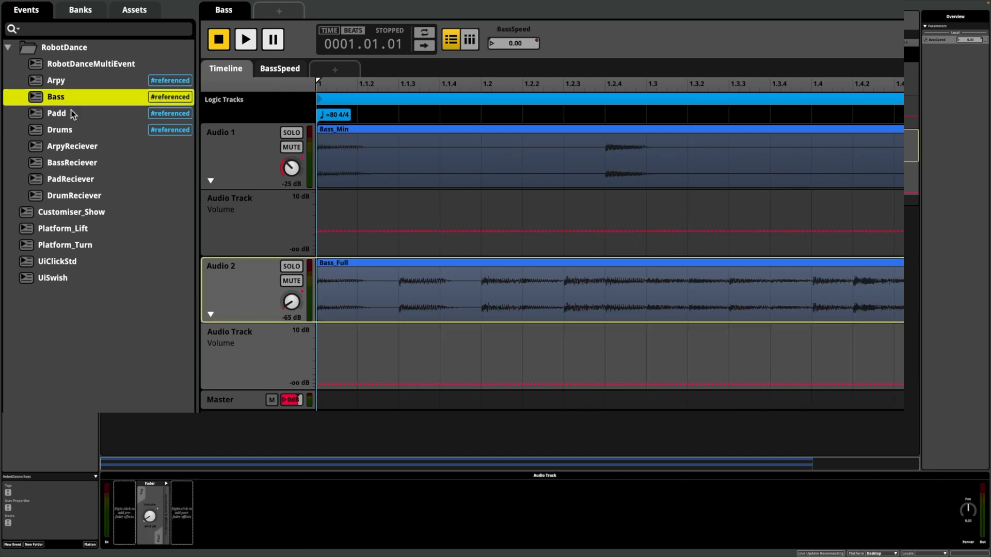
pyautogui.click(74, 115)
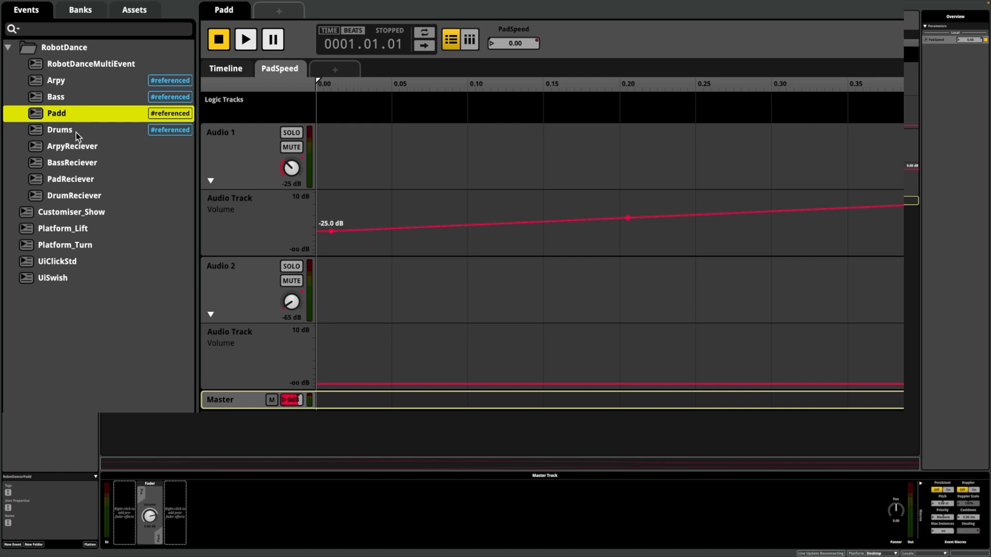
pyautogui.click(233, 70)
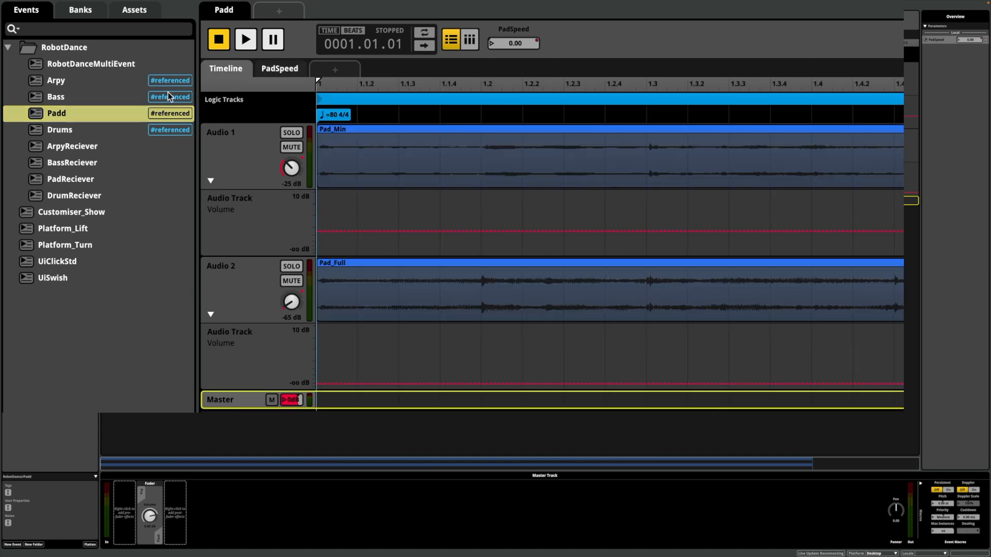
pyautogui.click(57, 131)
pyautogui.click(215, 74)
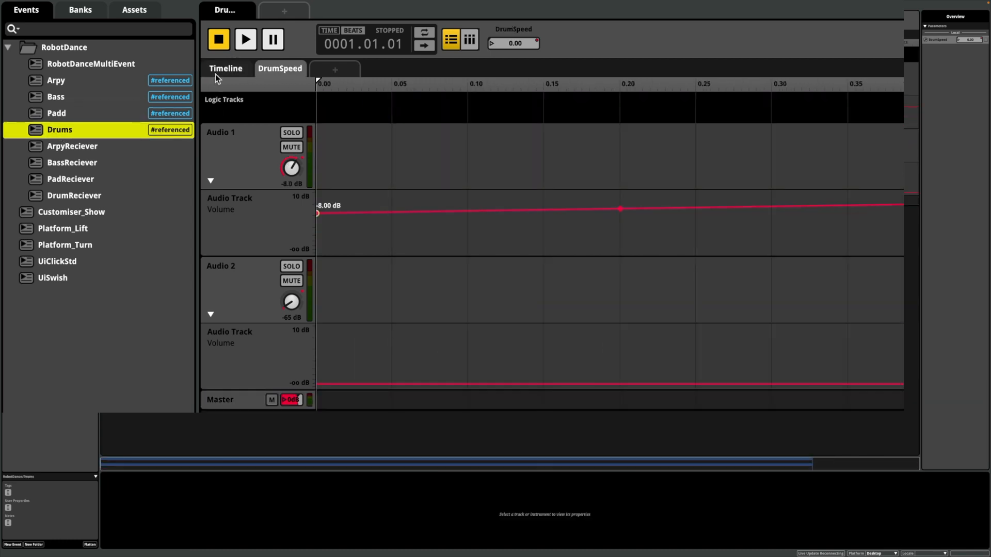
# - Review the ArpyReciever, BassReciever, PadReciever and DrumReciever events and inspect the effects on DrumReciever's Audio 1 track
pyautogui.click(70, 64)
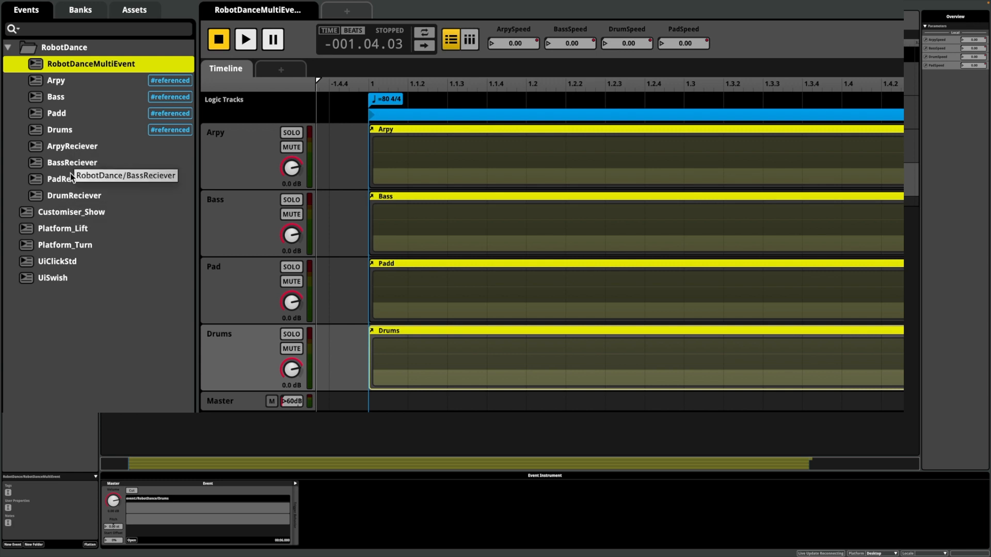
pyautogui.click(69, 147)
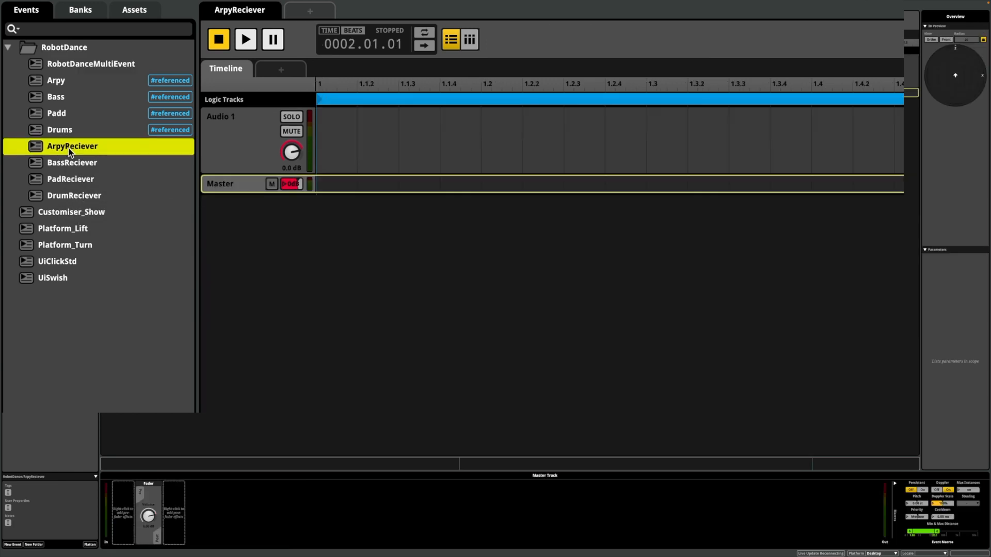
pyautogui.click(69, 164)
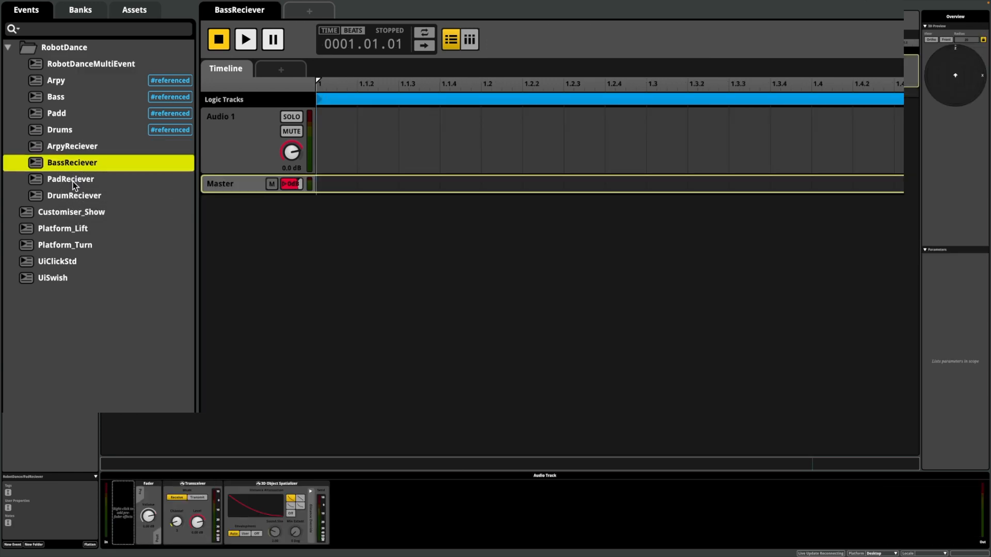
pyautogui.click(73, 181)
pyautogui.click(79, 200)
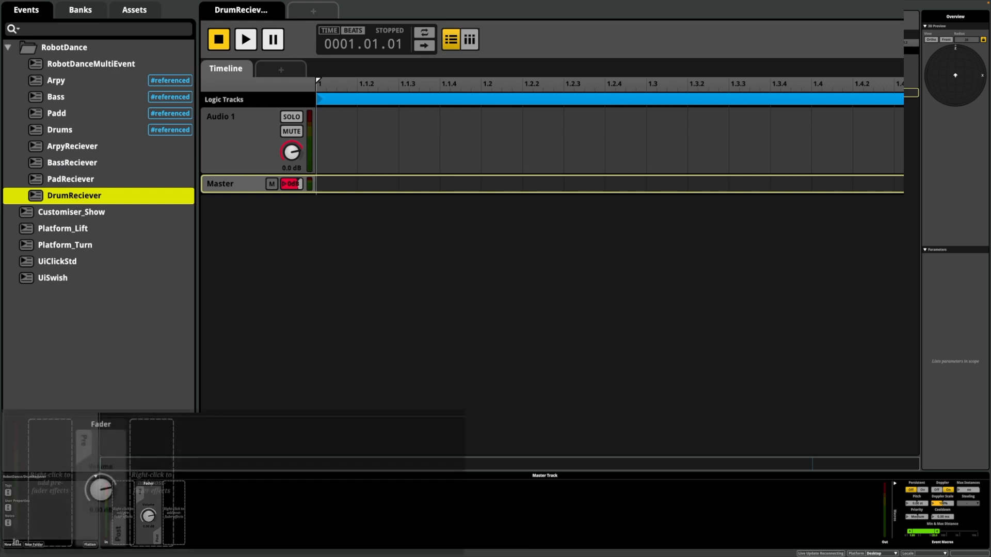
pyautogui.click(253, 148)
pyautogui.click(252, 144)
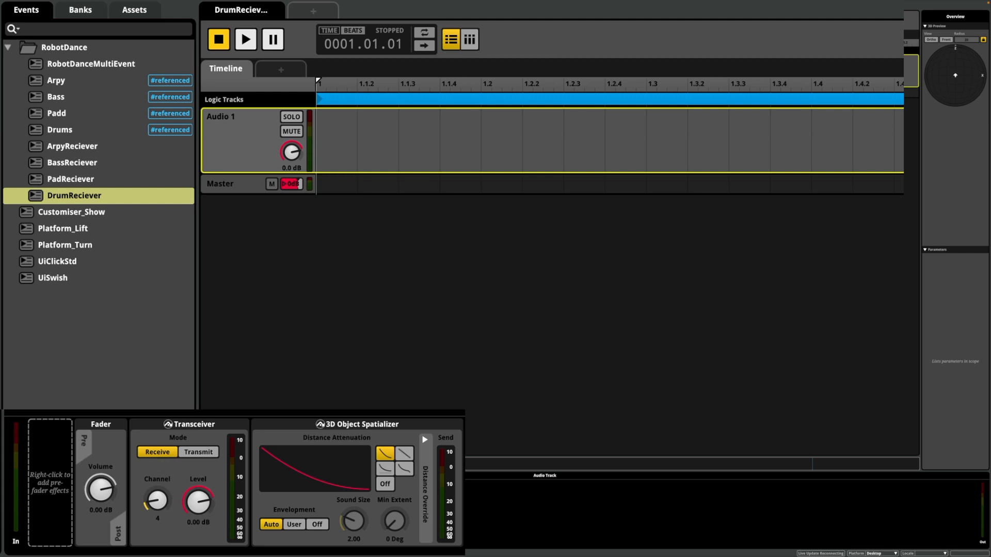
# - Check the Transceiver mode and channel on the Drums, Arpy, Bass and Pad tracks of RobotDanceMultiEvent
pyautogui.click(103, 64)
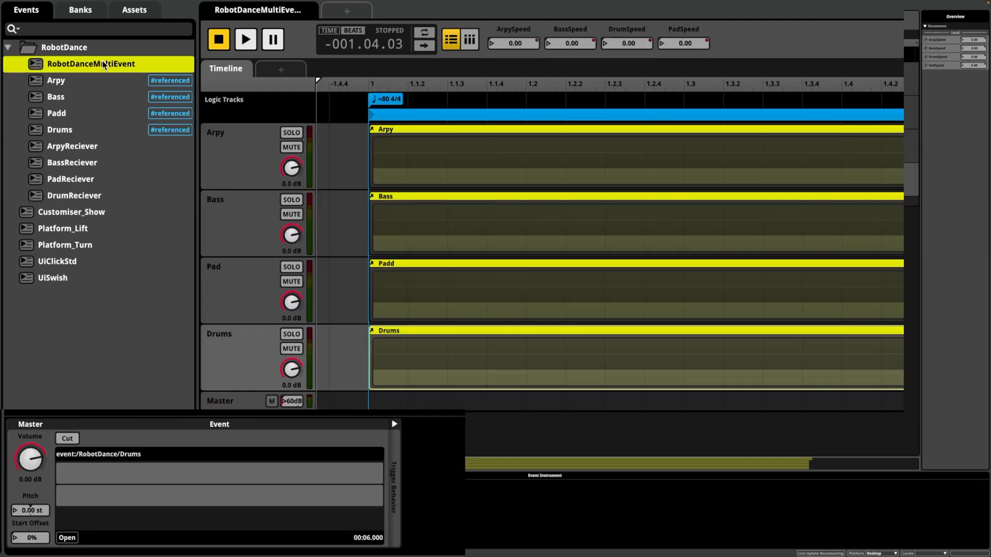
pyautogui.click(243, 353)
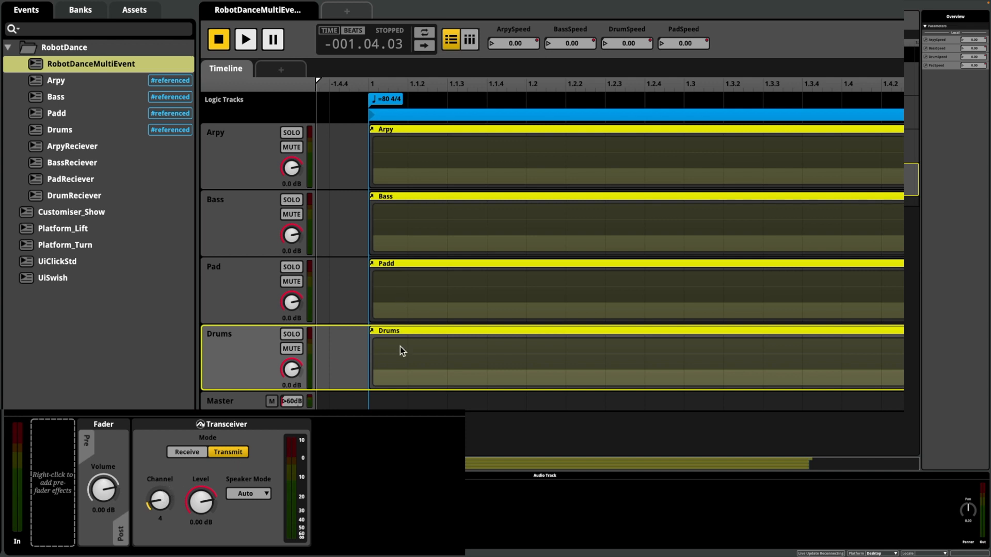
pyautogui.click(256, 154)
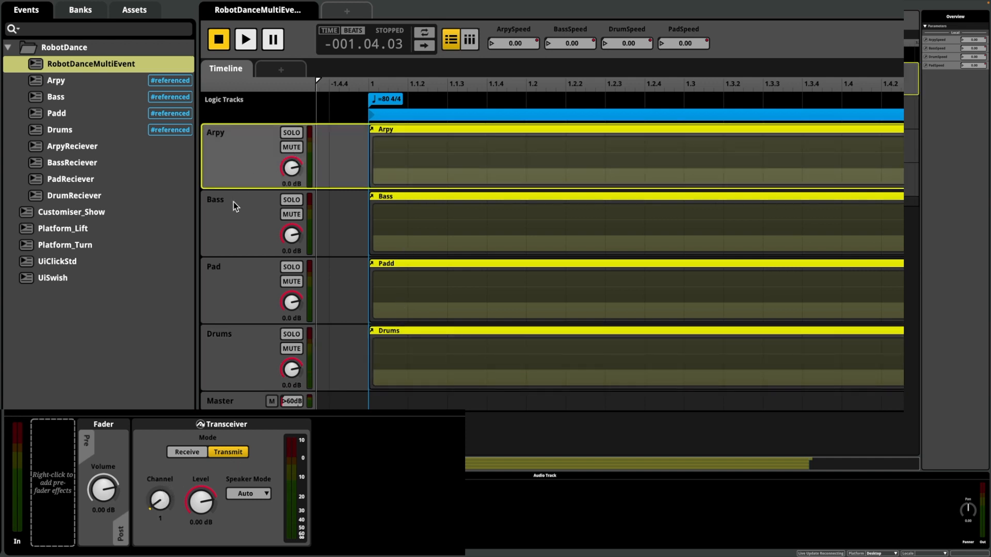
pyautogui.click(245, 243)
pyautogui.click(237, 290)
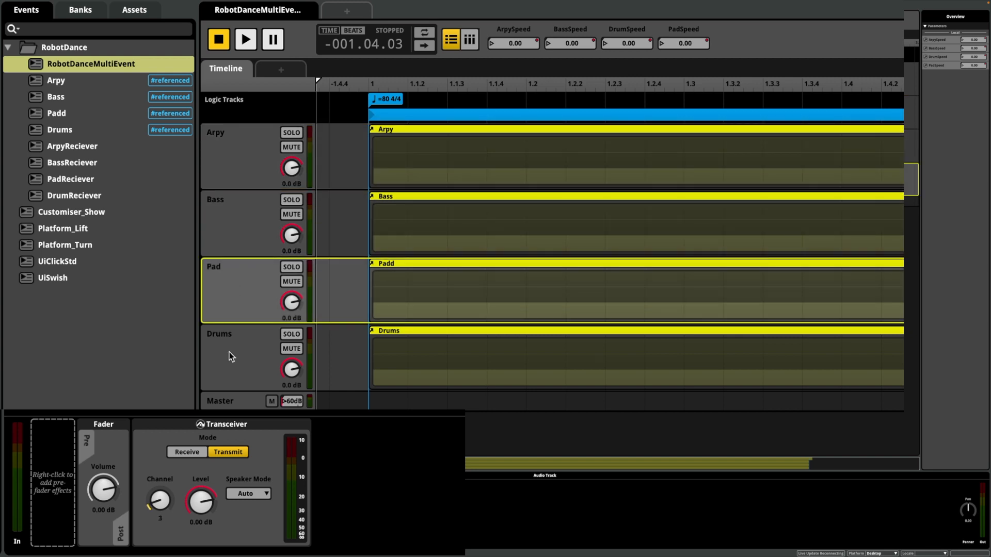
pyautogui.click(230, 357)
# - Check the Transceiver mode and channel on ArpyReciever's Audio 1 track, and open the BassReciever event
pyautogui.click(78, 150)
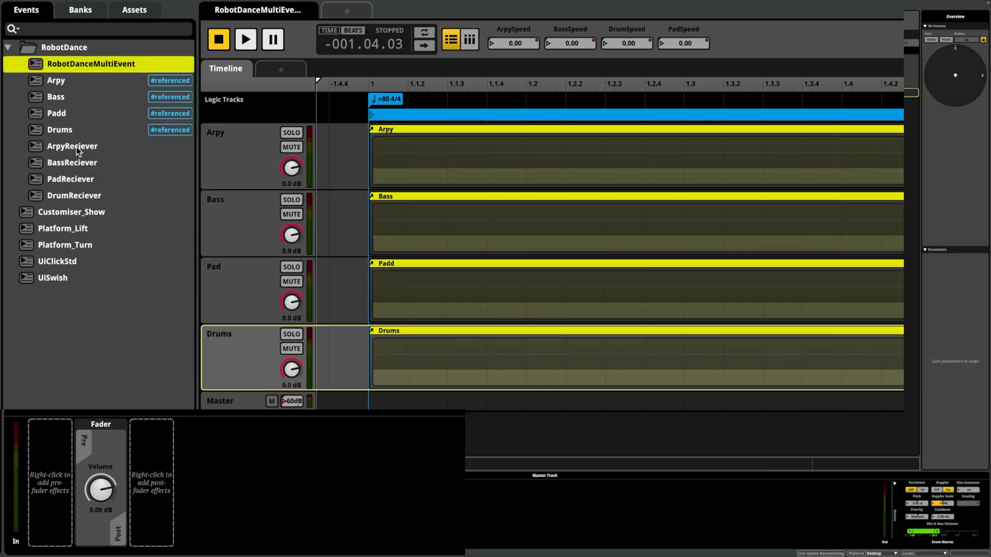
pyautogui.click(237, 157)
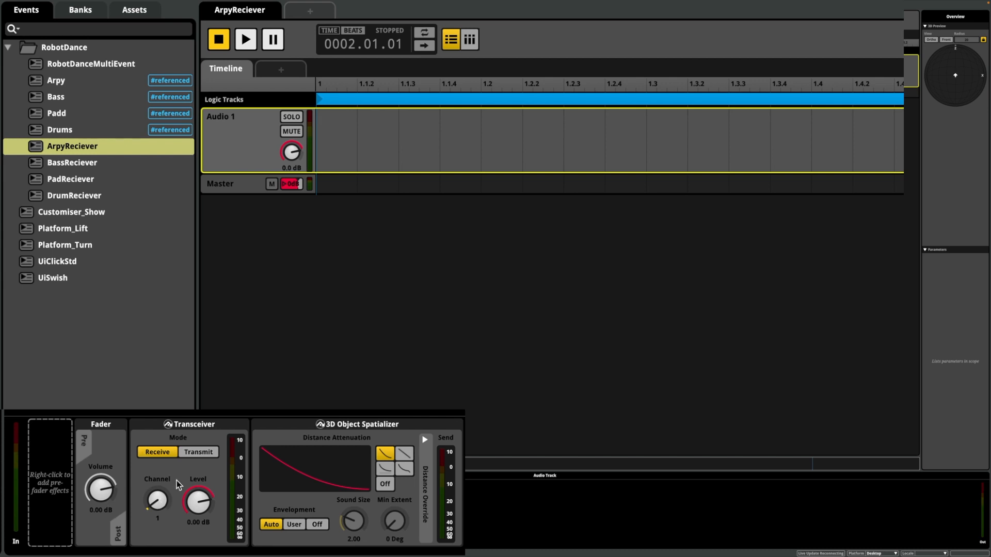
pyautogui.click(73, 163)
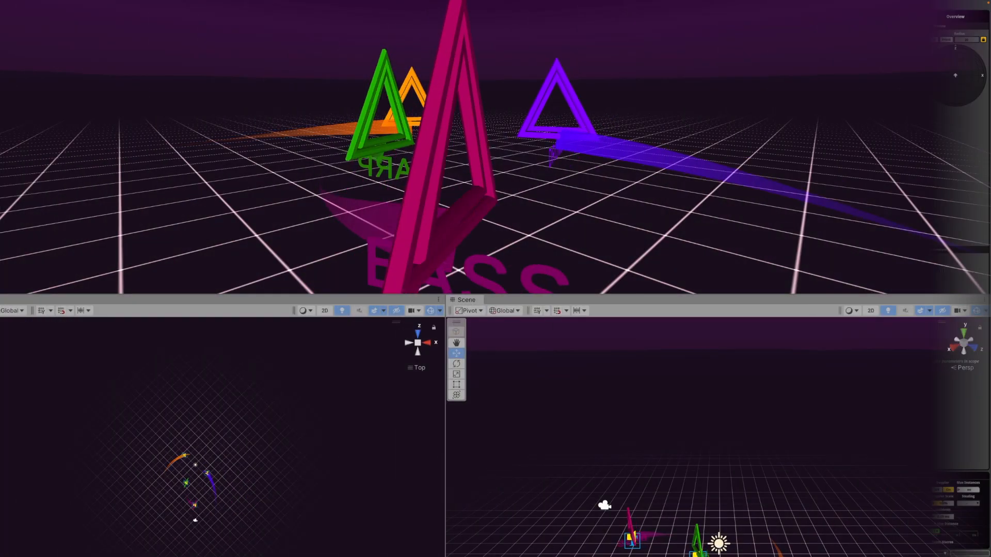